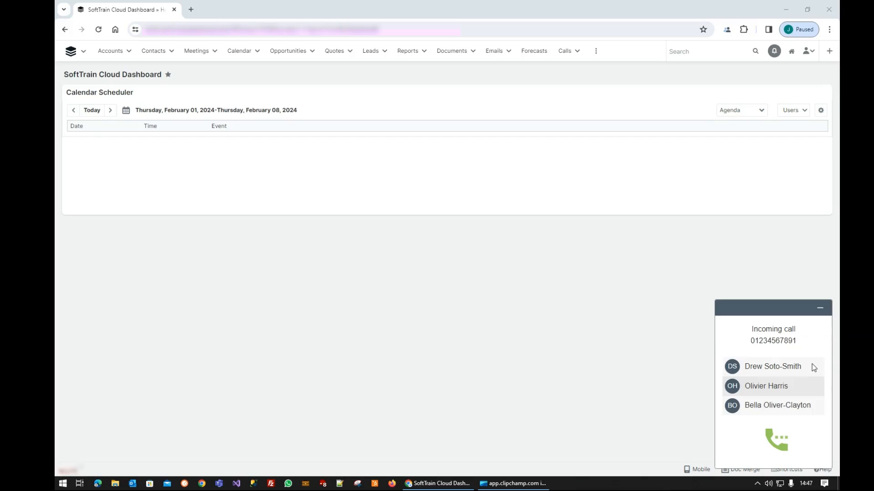
- Answer the incoming call and open the record of the first matching contact
{"action": "left_click", "coordinate": [776, 442]}
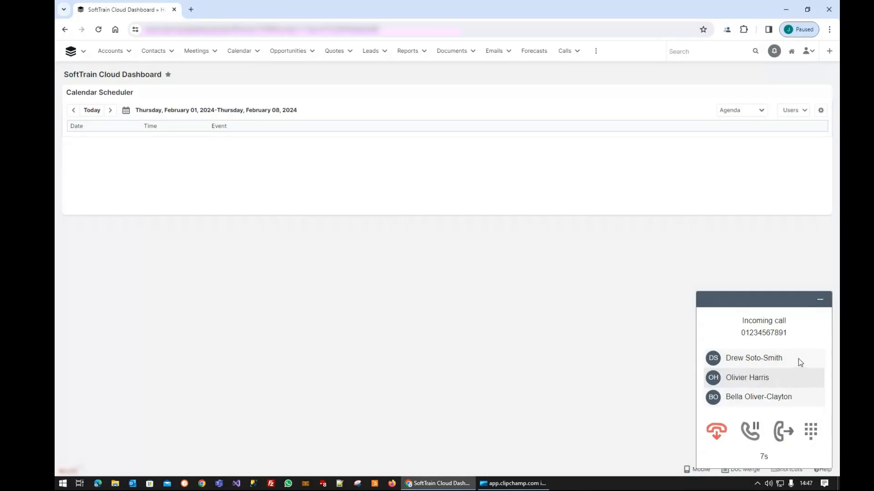
{"action": "left_click", "coordinate": [714, 361]}
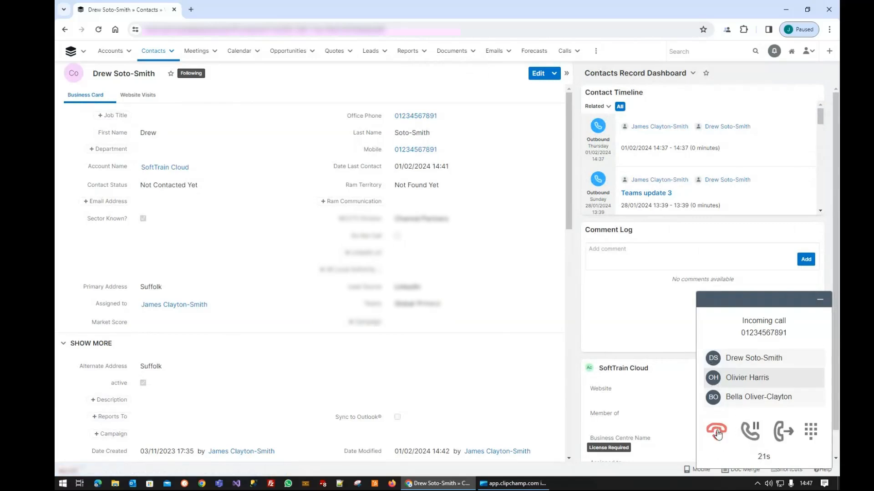
- Put the active call on hold and resume it
{"action": "left_click", "coordinate": [751, 434]}
{"action": "left_click", "coordinate": [751, 435]}
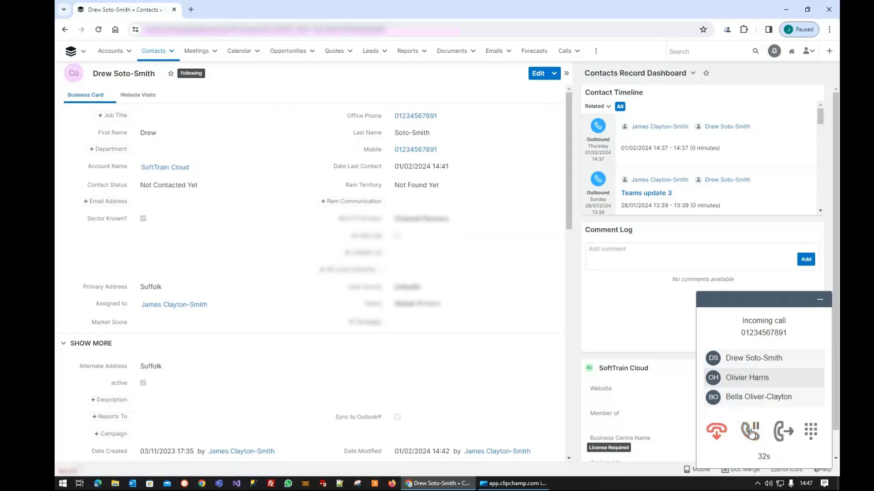
- Open the call transfer options, select the first green-status colleague among Others, and close the options without transferring
{"action": "left_click", "coordinate": [782, 432]}
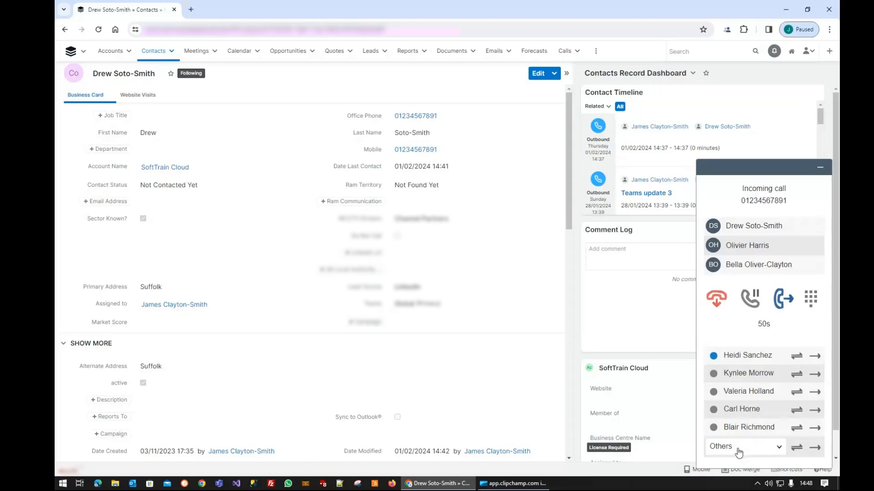
{"action": "left_click", "coordinate": [759, 452]}
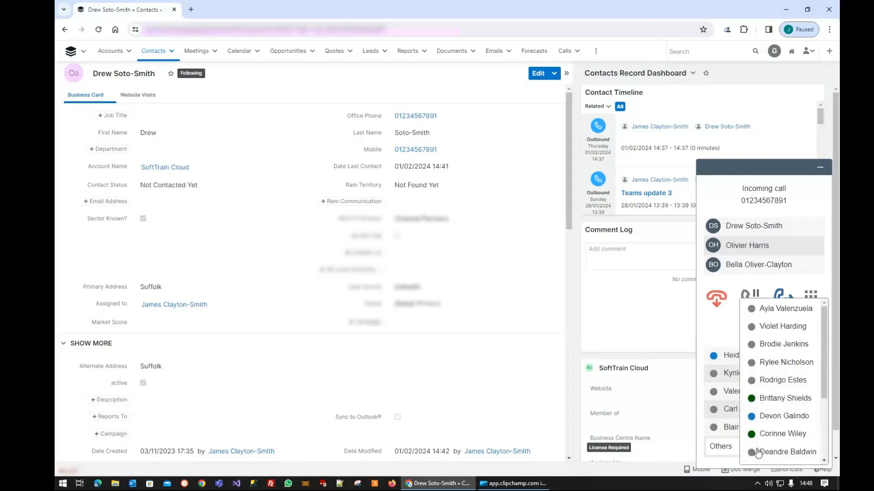
{"action": "scroll", "coordinate": [790, 387], "scroll_direction": "down", "scroll_amount": 3}
{"action": "scroll", "coordinate": [791, 386], "scroll_direction": "up", "scroll_amount": 3}
{"action": "left_click", "coordinate": [786, 399]}
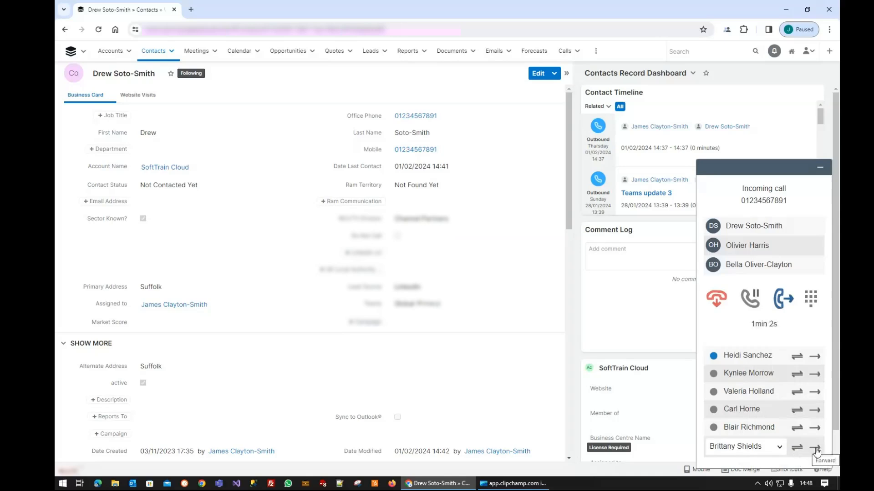
{"action": "left_click", "coordinate": [781, 300]}
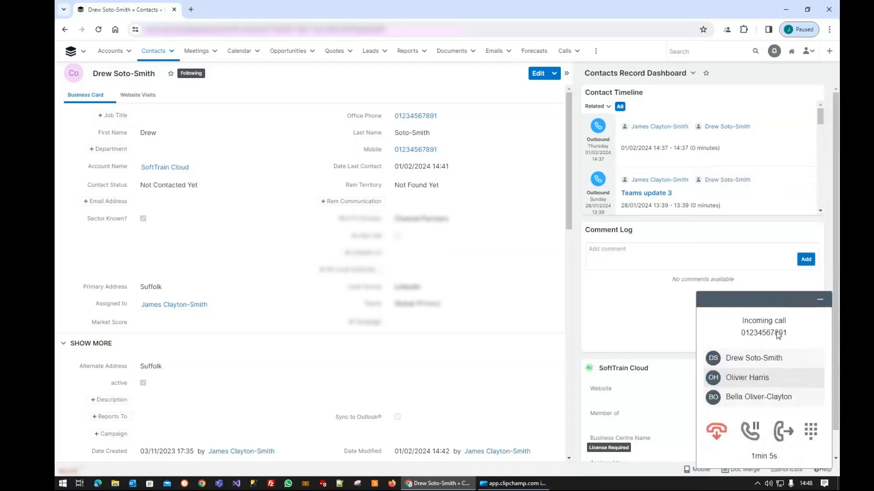
- Show and close the in-call keypad, and end the incoming call
{"action": "left_click", "coordinate": [812, 433]}
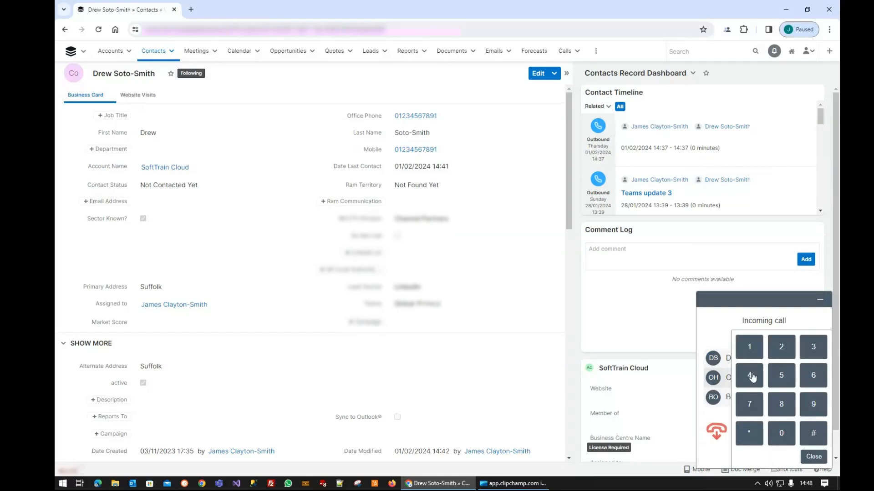
{"action": "left_click", "coordinate": [813, 457]}
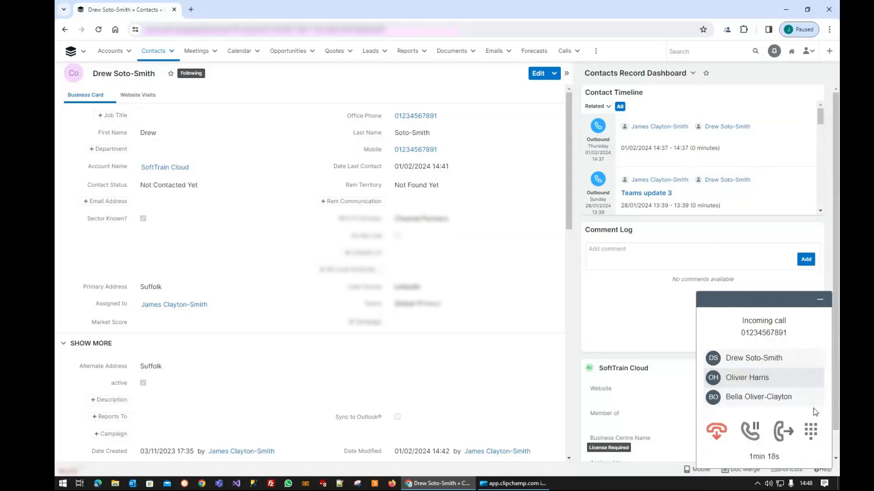
{"action": "left_click", "coordinate": [718, 434]}
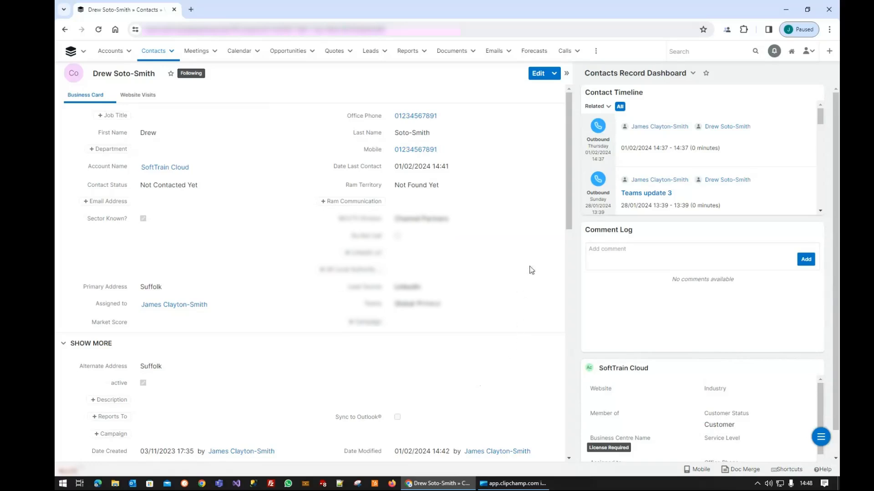
- Call the contact's office phone number from the contact record
{"action": "mouse_move", "coordinate": [415, 117]}
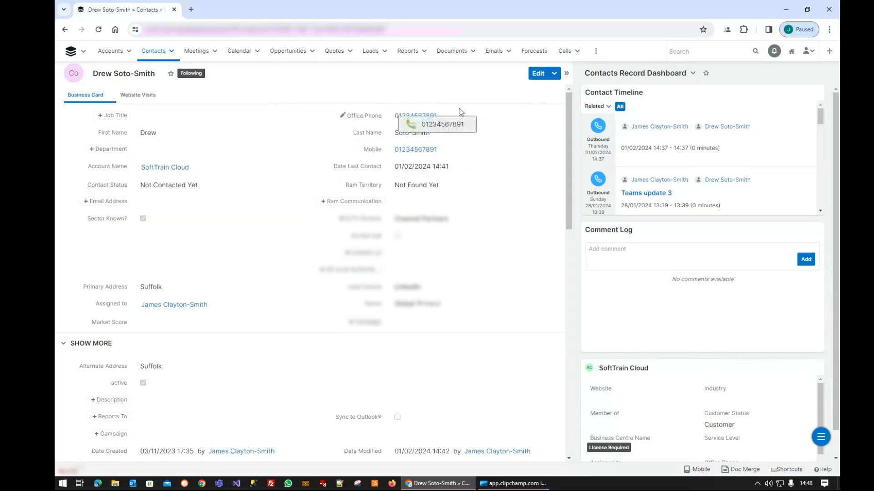
{"action": "left_click", "coordinate": [442, 125]}
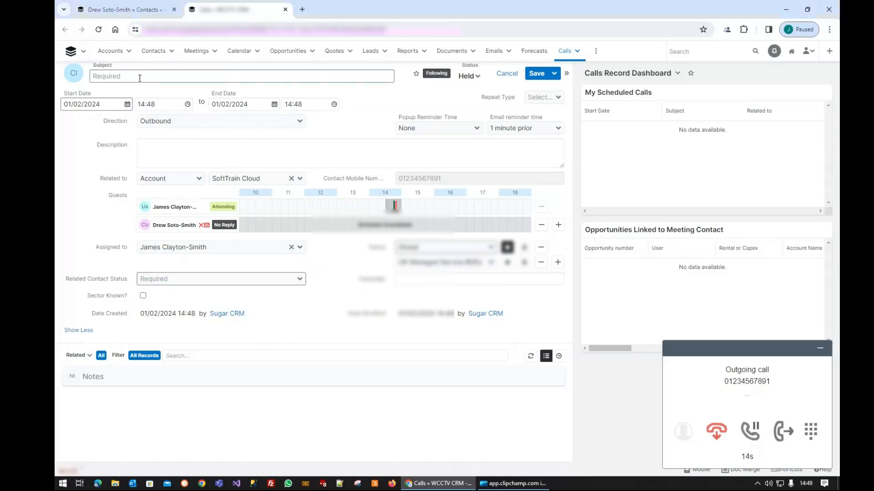
- Save the outbound call record with subject "Test call" and related contact status Voicemail, and end the call
{"action": "type", "text": "Test calls"}
{"action": "key", "text": "BackSpace"}
{"action": "left_click", "coordinate": [300, 280]}
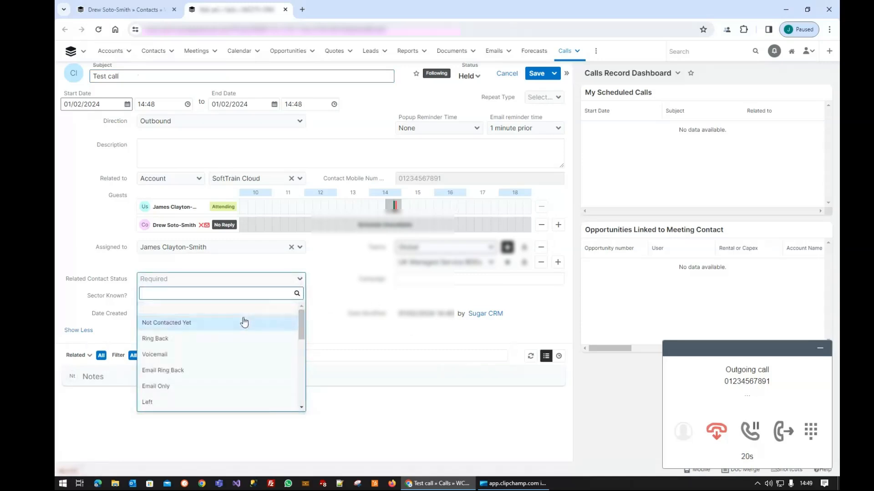
{"action": "left_click", "coordinate": [220, 366]}
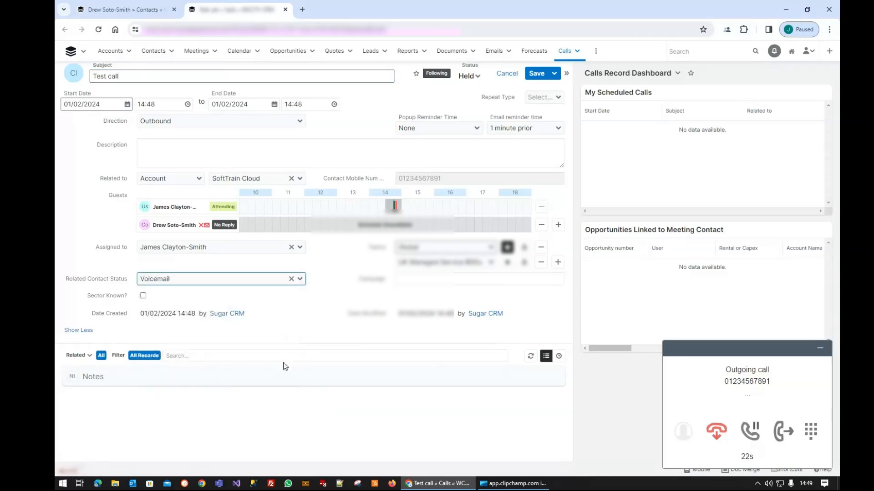
{"action": "left_click", "coordinate": [536, 75]}
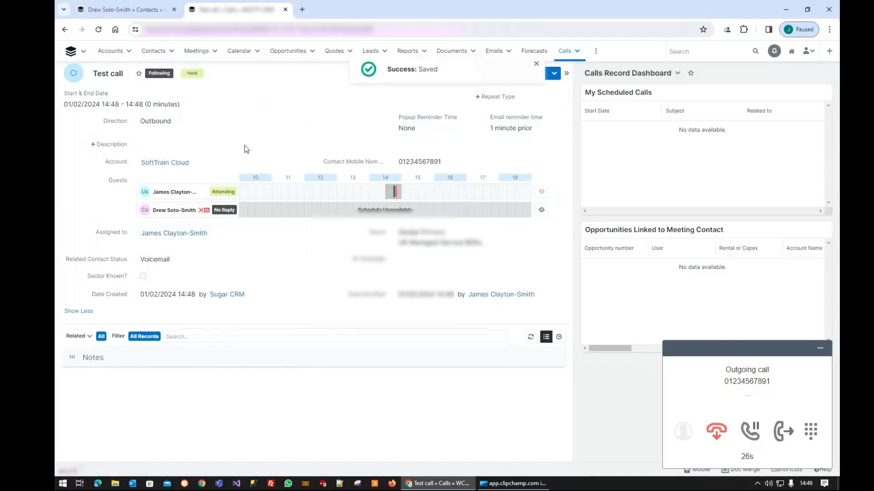
{"action": "left_click", "coordinate": [717, 433]}
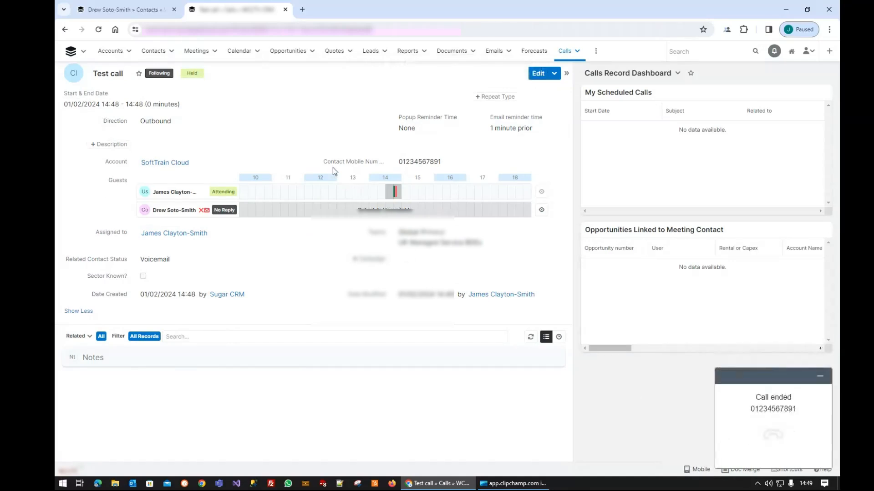
- Close the saved call record and call the contact's office phone number again
{"action": "left_click", "coordinate": [284, 9]}
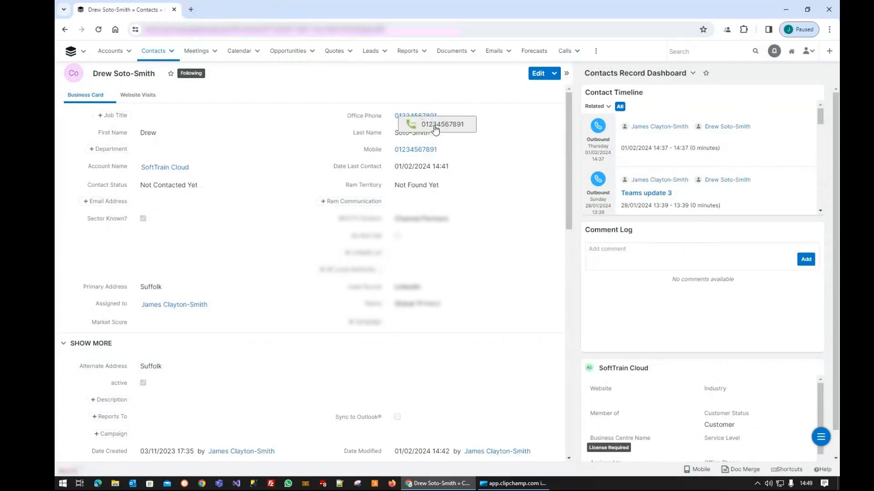
{"action": "left_click", "coordinate": [435, 126]}
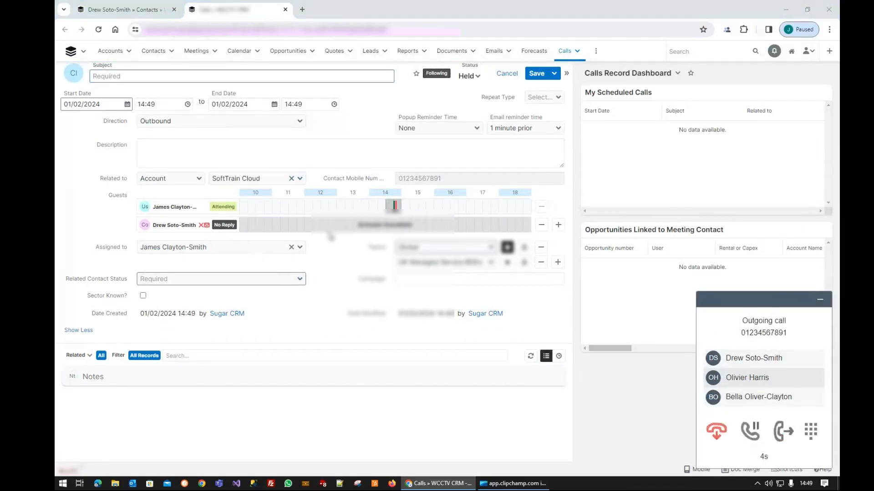
- Save the new outbound call record with subject "Test call 2" and related contact status Ring Back, and end the call
{"action": "left_click", "coordinate": [199, 76]}
{"action": "type", "text": "Test call "}
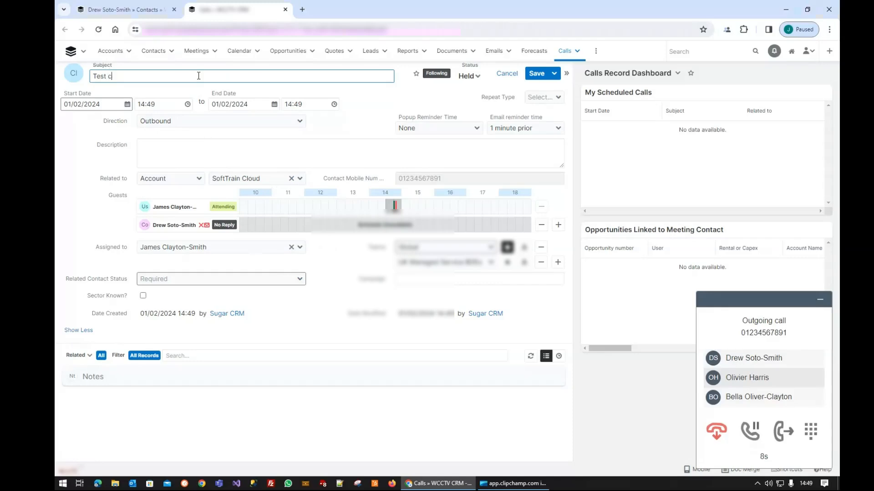
{"action": "type", "text": "2"}
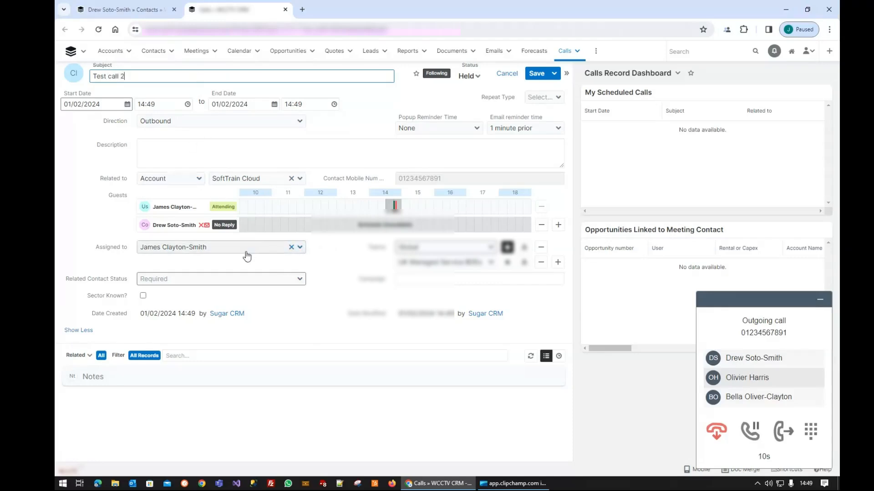
{"action": "left_click", "coordinate": [250, 279]}
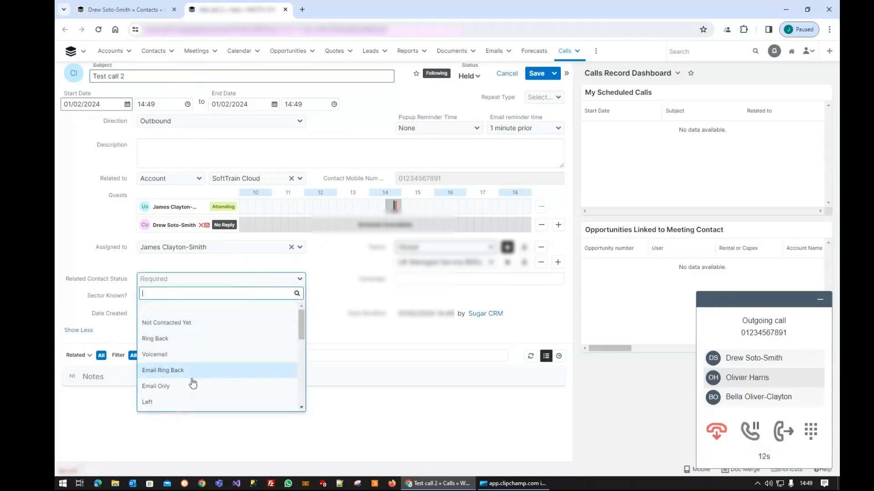
{"action": "left_click", "coordinate": [178, 339]}
{"action": "left_click", "coordinate": [535, 74]}
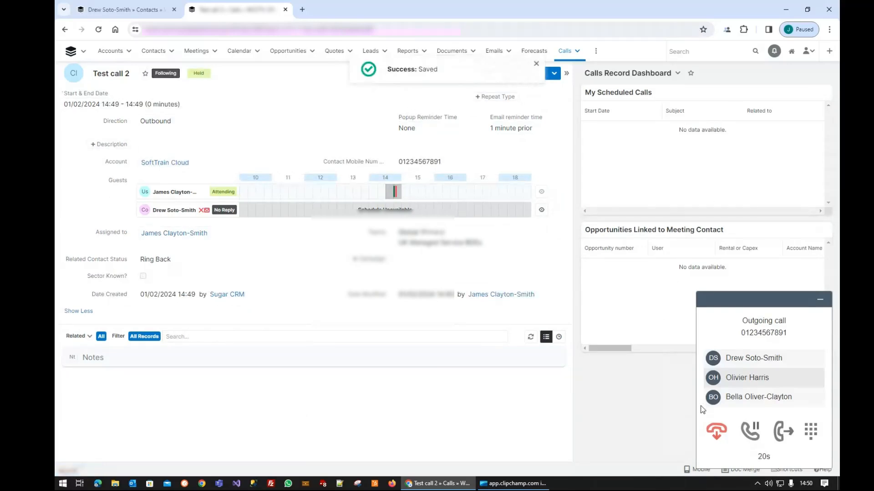
{"action": "left_click", "coordinate": [719, 439]}
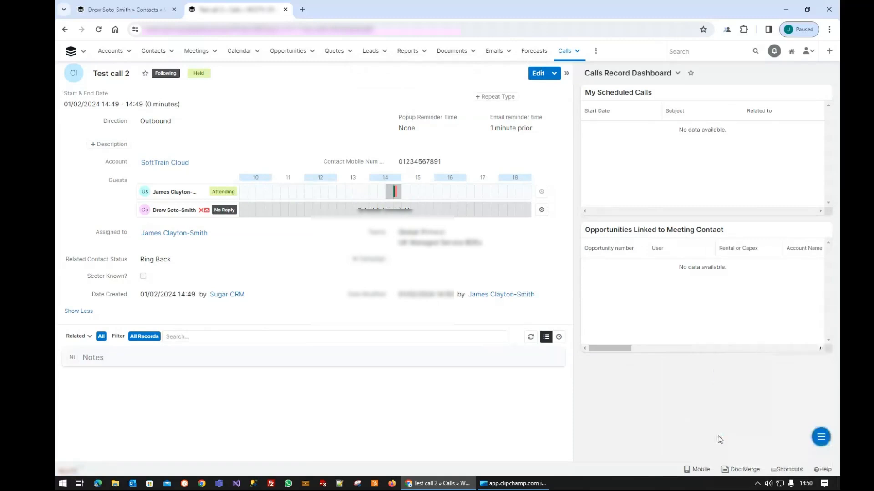
- Dial the contact's phone number digit by digit on the CRM Integrator keypad, place the call, and end it
{"action": "left_click", "coordinate": [728, 32]}
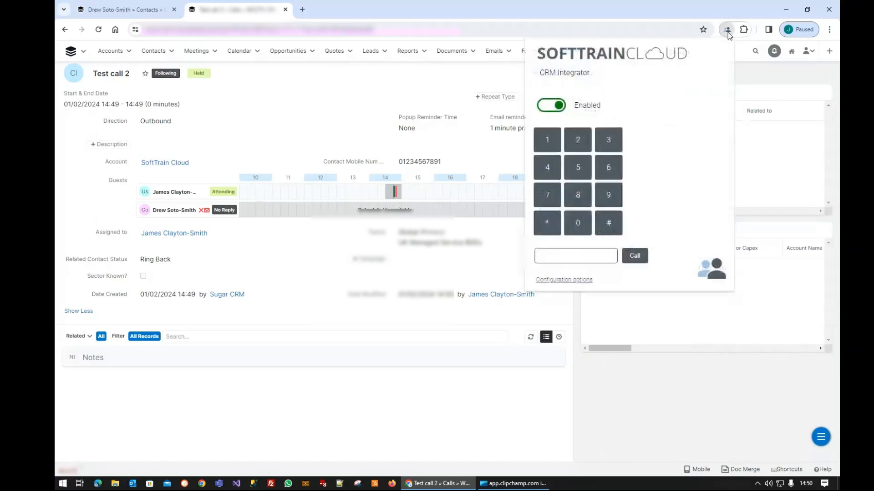
{"action": "left_click", "coordinate": [582, 223]}
{"action": "left_click", "coordinate": [574, 144]}
{"action": "left_click", "coordinate": [608, 141]}
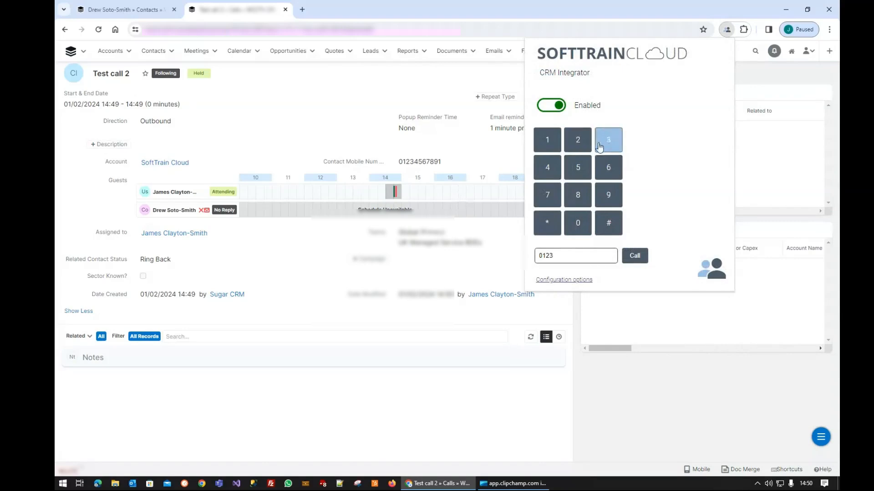
{"action": "left_click", "coordinate": [547, 168]}
{"action": "left_click", "coordinate": [578, 168]}
{"action": "left_click", "coordinate": [608, 168]}
{"action": "left_click", "coordinate": [546, 195]}
{"action": "left_click", "coordinate": [578, 195]}
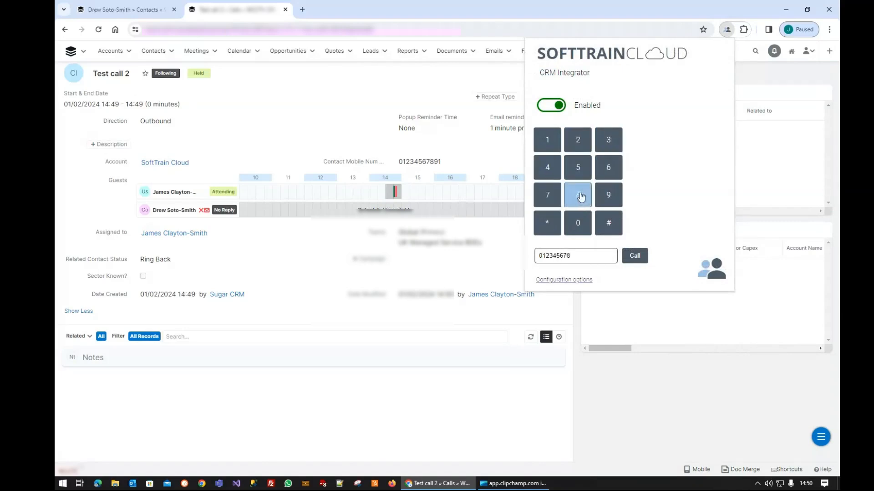
{"action": "left_click", "coordinate": [608, 195]}
{"action": "left_click", "coordinate": [547, 140]}
{"action": "left_click", "coordinate": [637, 258]}
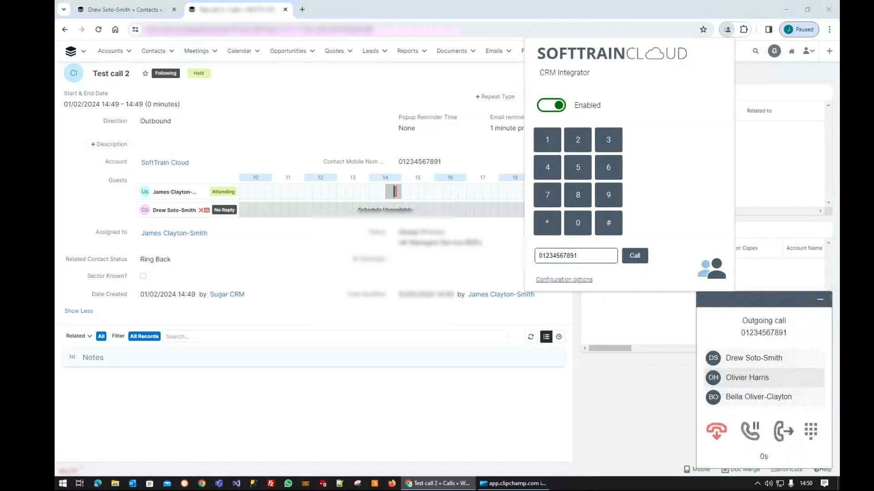
{"action": "left_click", "coordinate": [660, 400]}
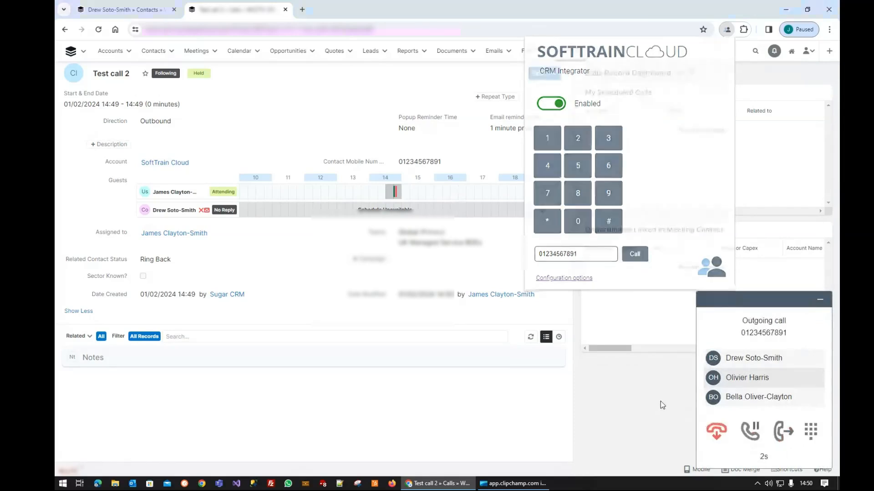
{"action": "left_click", "coordinate": [715, 435]}
- Enter the contact's phone number in the CRM Integrator number field, place the call, and end it
{"action": "left_click", "coordinate": [727, 29]}
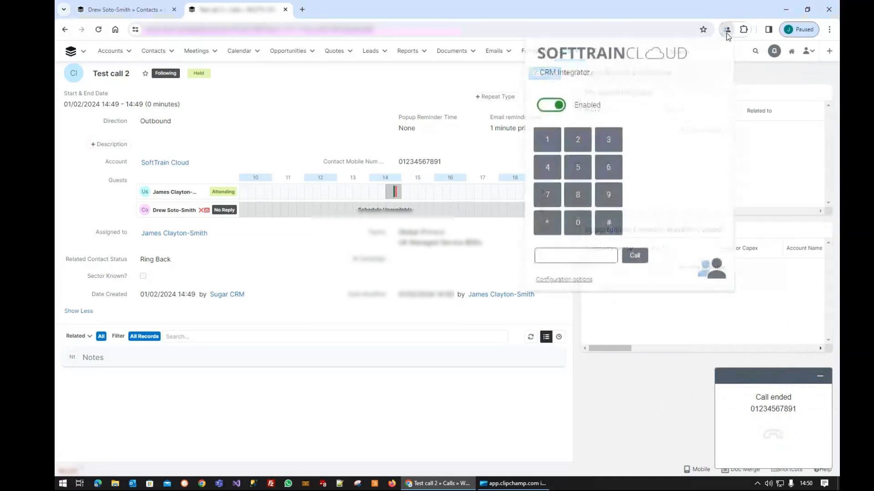
{"action": "left_click", "coordinate": [558, 257]}
{"action": "type", "text": "0123"}
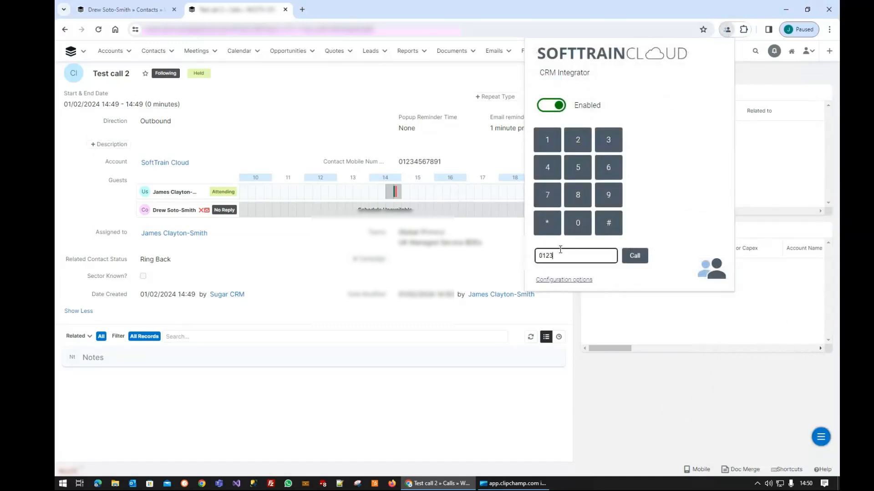
{"action": "type", "text": "4567891"}
{"action": "left_click", "coordinate": [637, 258]}
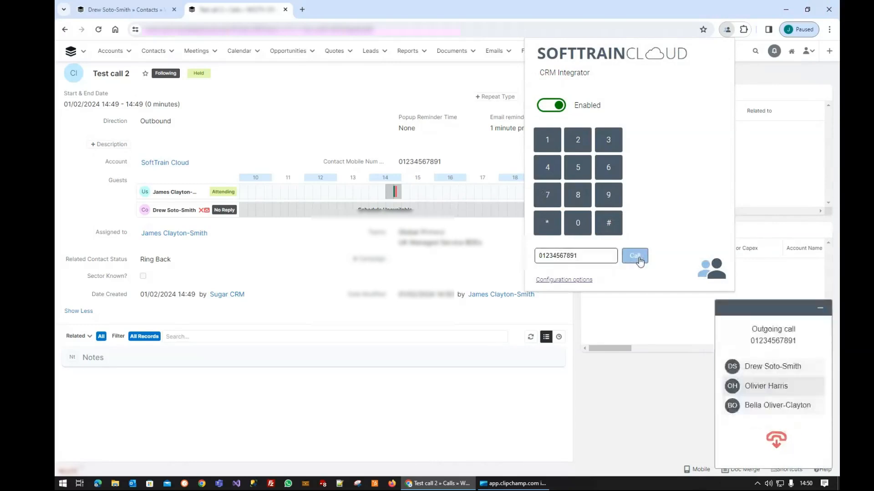
{"action": "left_click", "coordinate": [587, 399]}
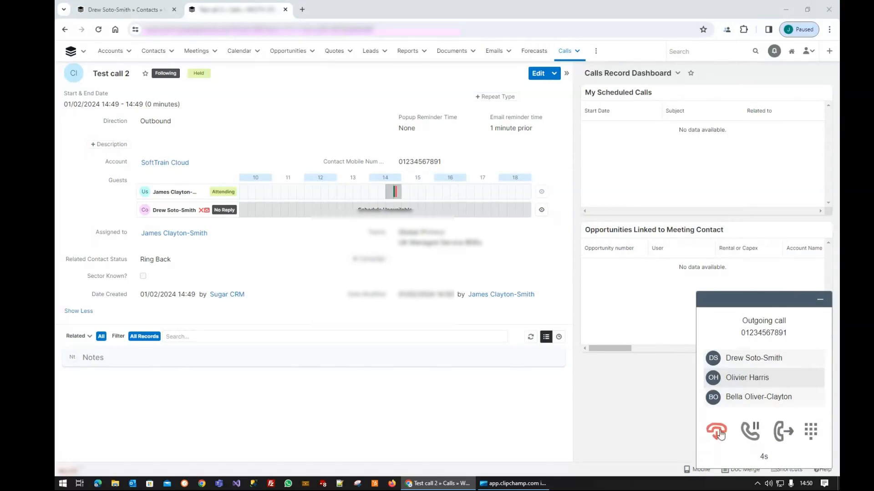
{"action": "left_click", "coordinate": [717, 431]}
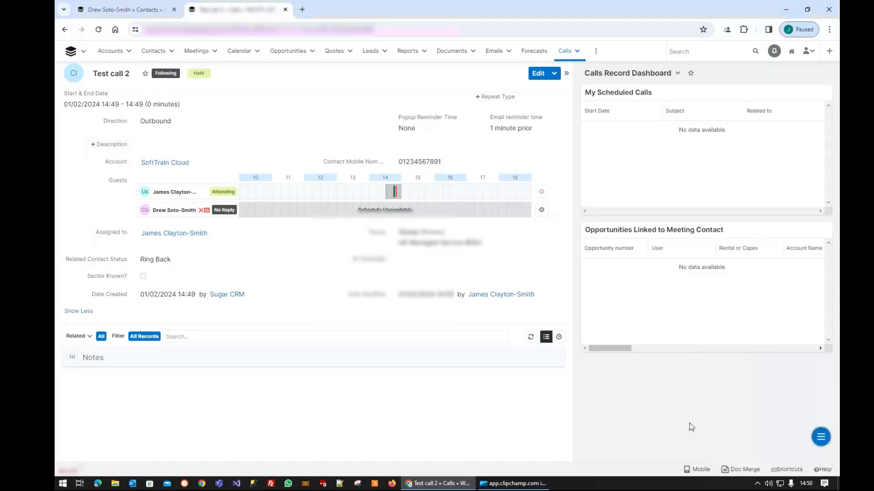
- Return to the home dashboard and answer the incoming call, ending it once connected
{"action": "left_click", "coordinate": [69, 55]}
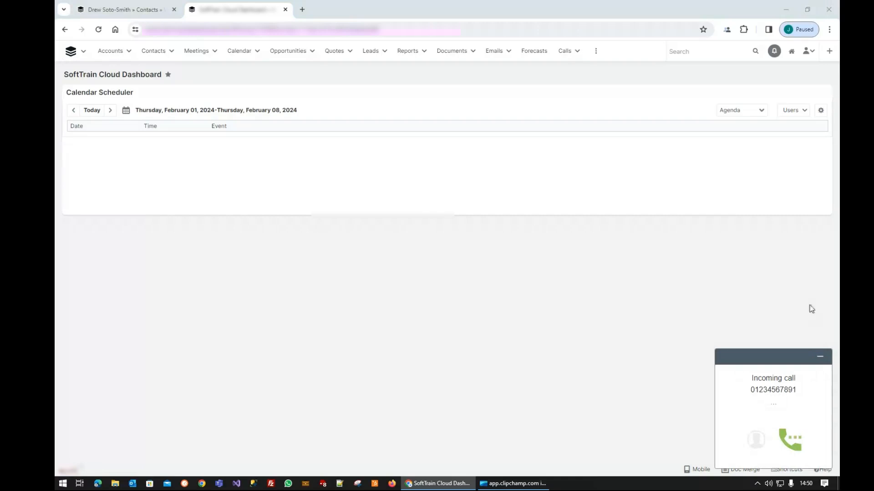
{"action": "left_click", "coordinate": [792, 439]}
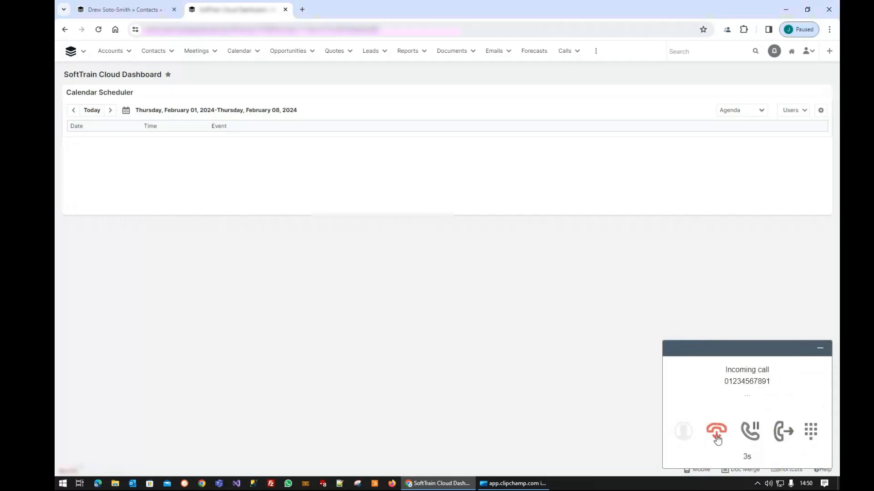
{"action": "left_click", "coordinate": [717, 435]}
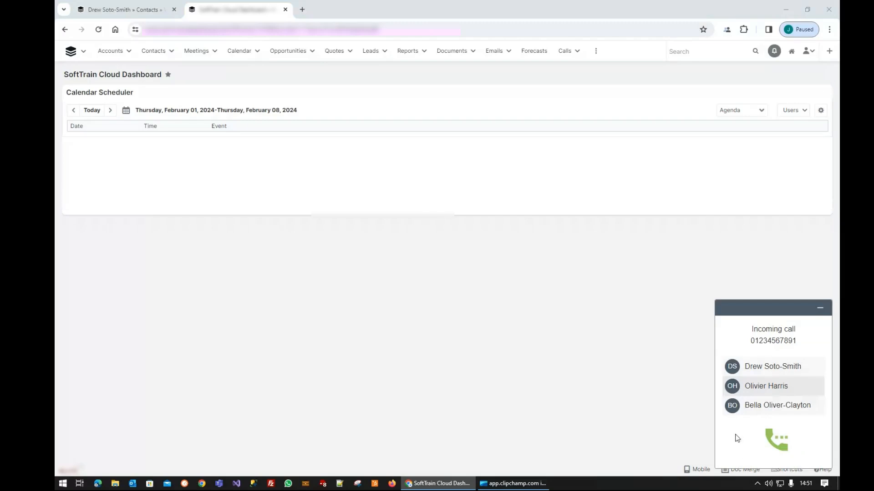
- Open the second matching contact's record from the incoming call notification and answer the call
{"action": "left_click", "coordinate": [733, 387]}
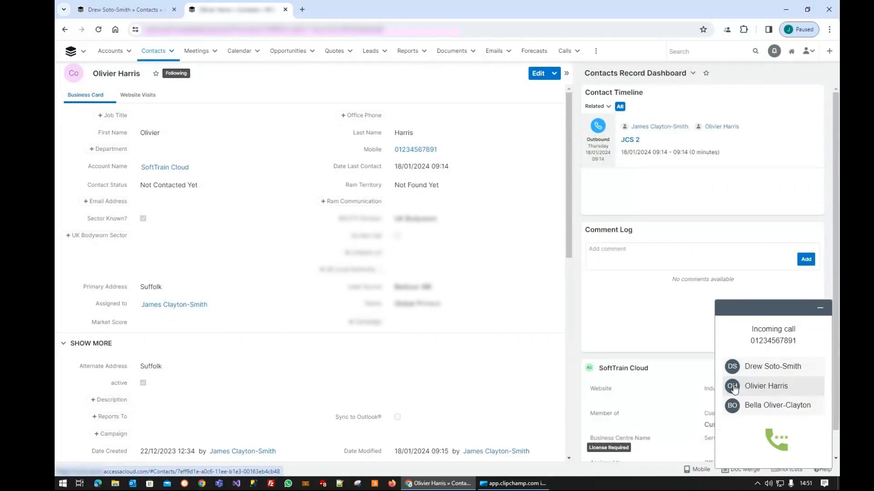
{"action": "left_click", "coordinate": [776, 440]}
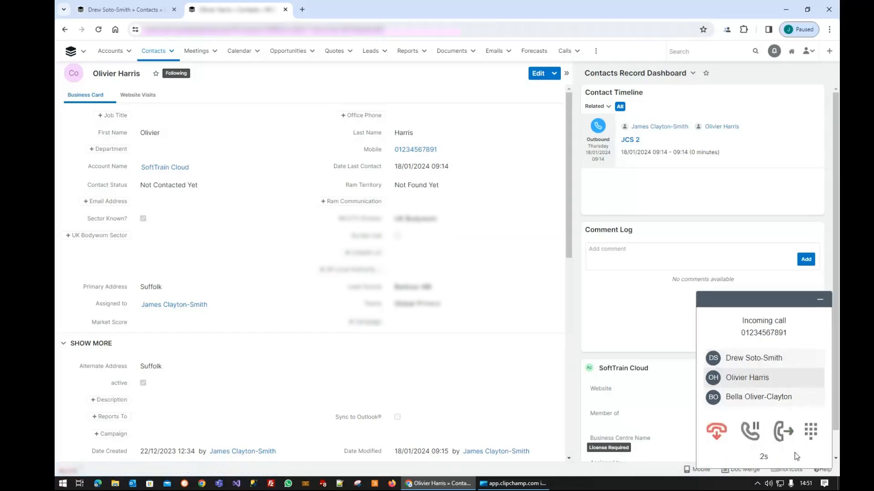
- End the answered call and go back to the home dashboard
{"action": "left_click", "coordinate": [717, 431]}
{"action": "left_click", "coordinate": [70, 51]}
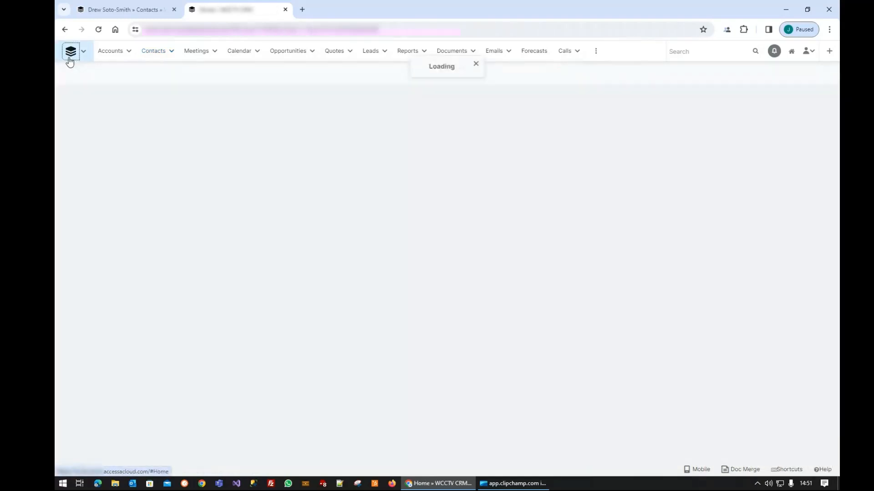